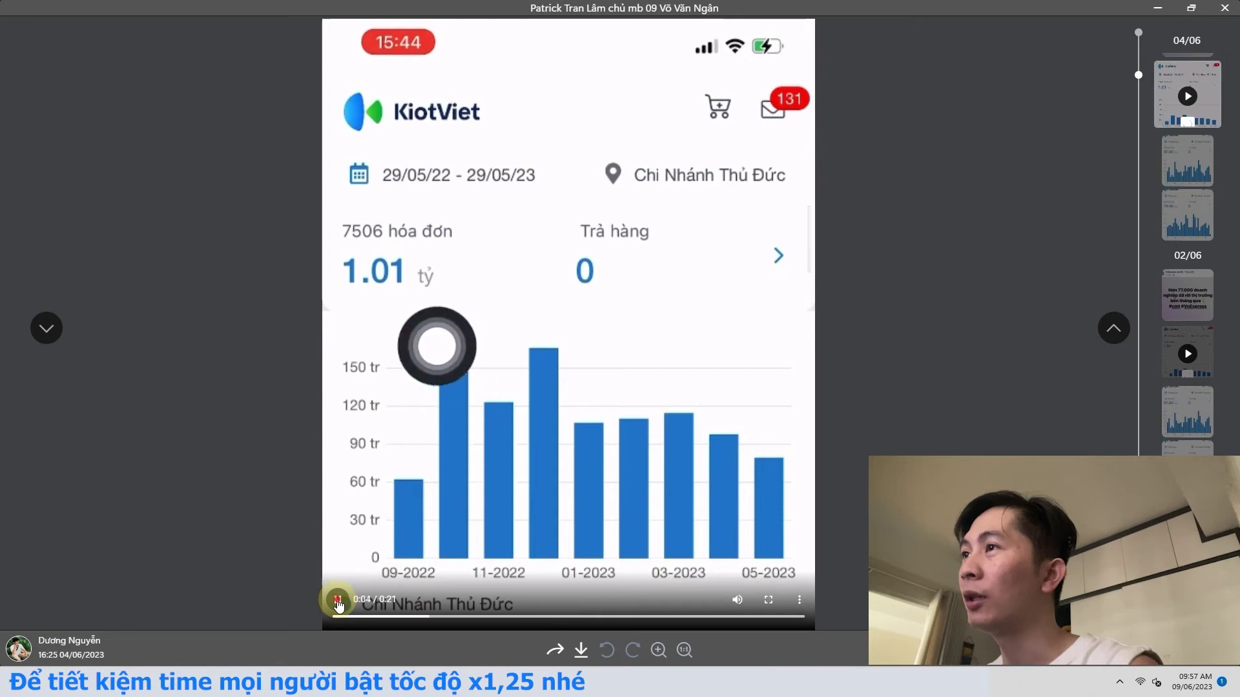
# - Review the recorded monthly revenue chart for Chi Nhánh Thủ Đức, pausing at individual bars, and look through the surrounding chat messages
pyautogui.click(339, 603)
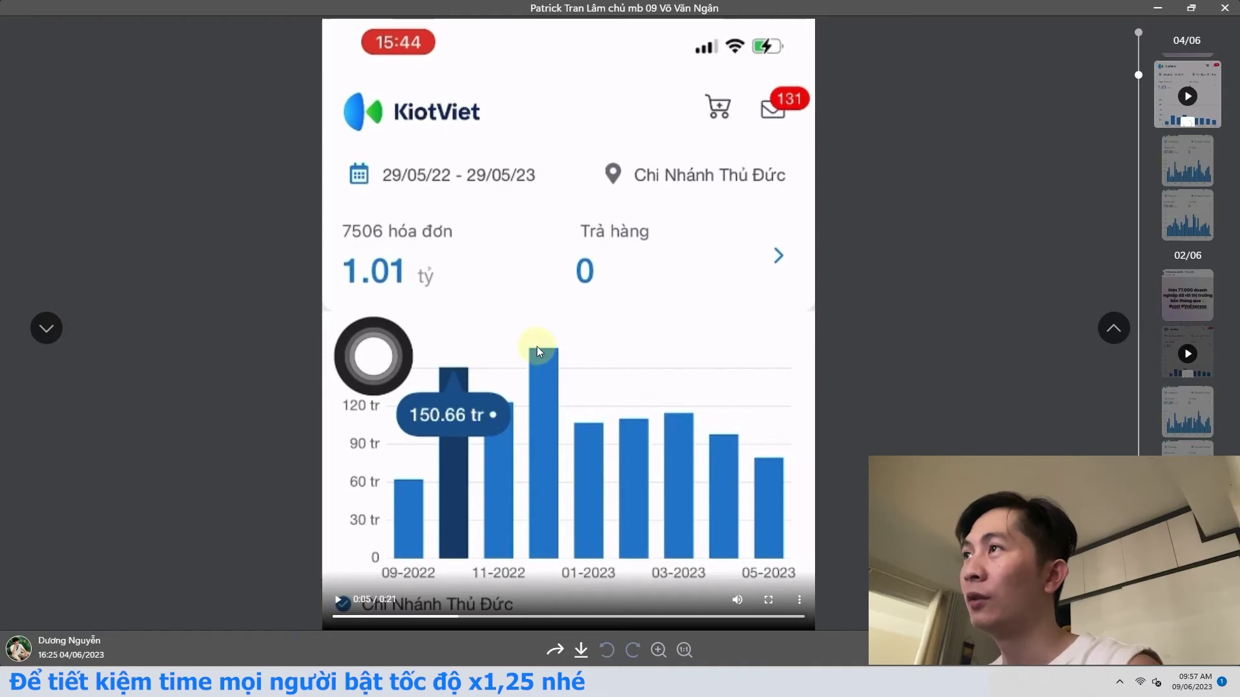
pyautogui.click(338, 600)
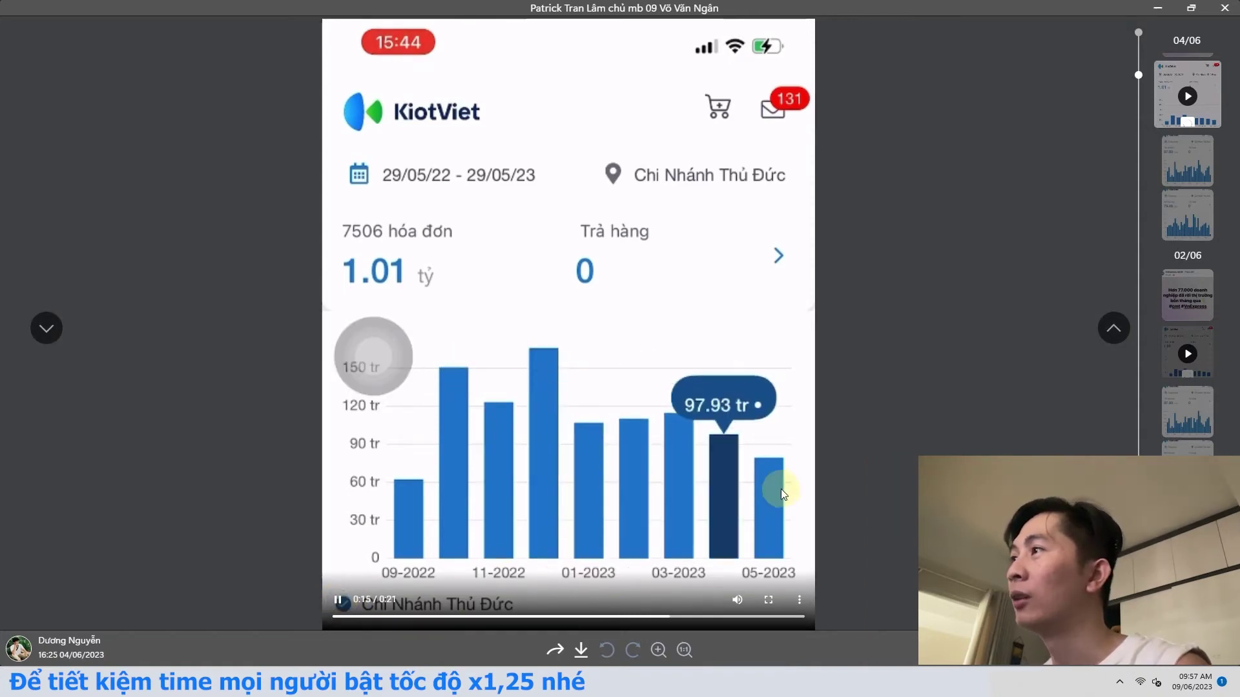
pyautogui.click(718, 284)
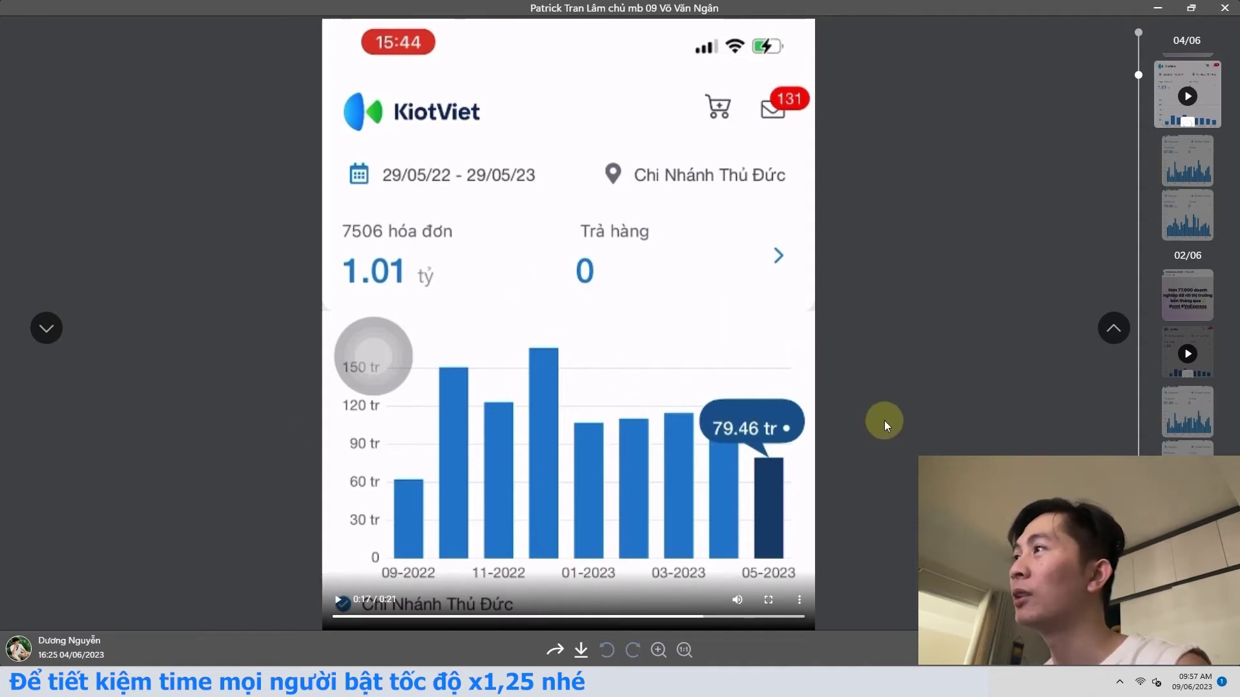
pyautogui.click(1224, 8)
pyautogui.scroll(-2, 527, 337)
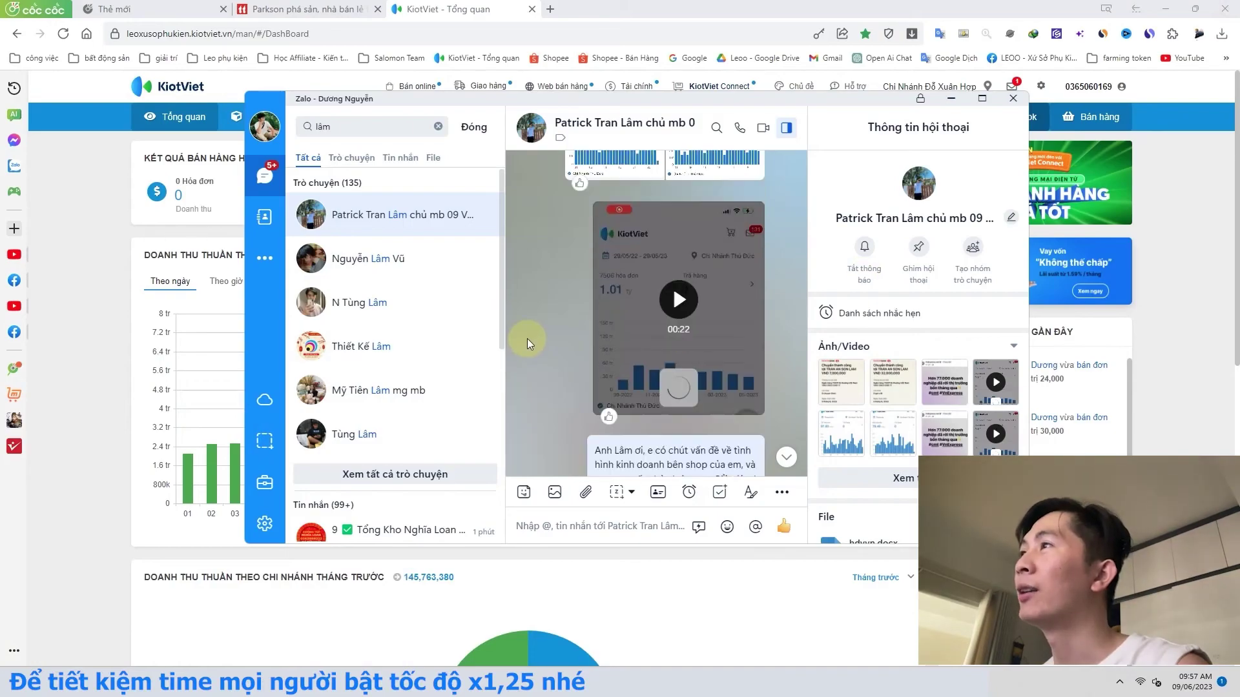
pyautogui.scroll(2, 526, 339)
pyautogui.scroll(-1, 559, 305)
pyautogui.scroll(-3, 673, 285)
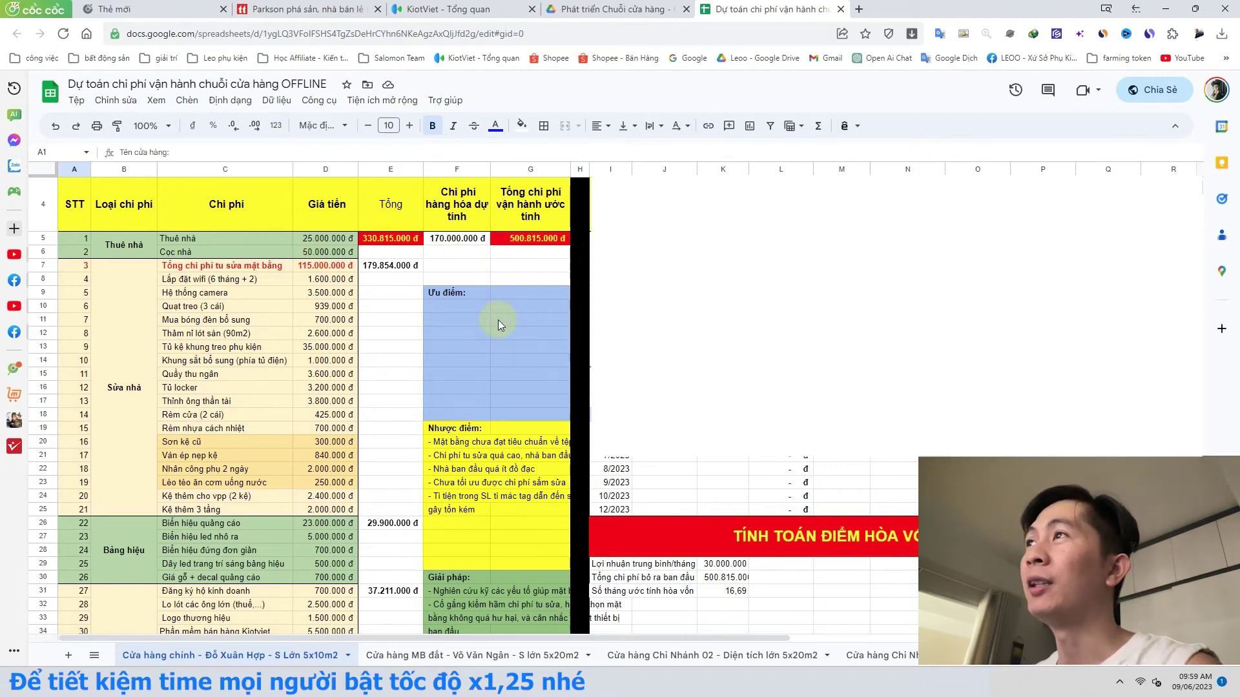
# - Examine the rent, deposit and total renovation costs in D5 to D7 of the Đỗ Xuân Hợp store sheet
pyautogui.click(388, 279)
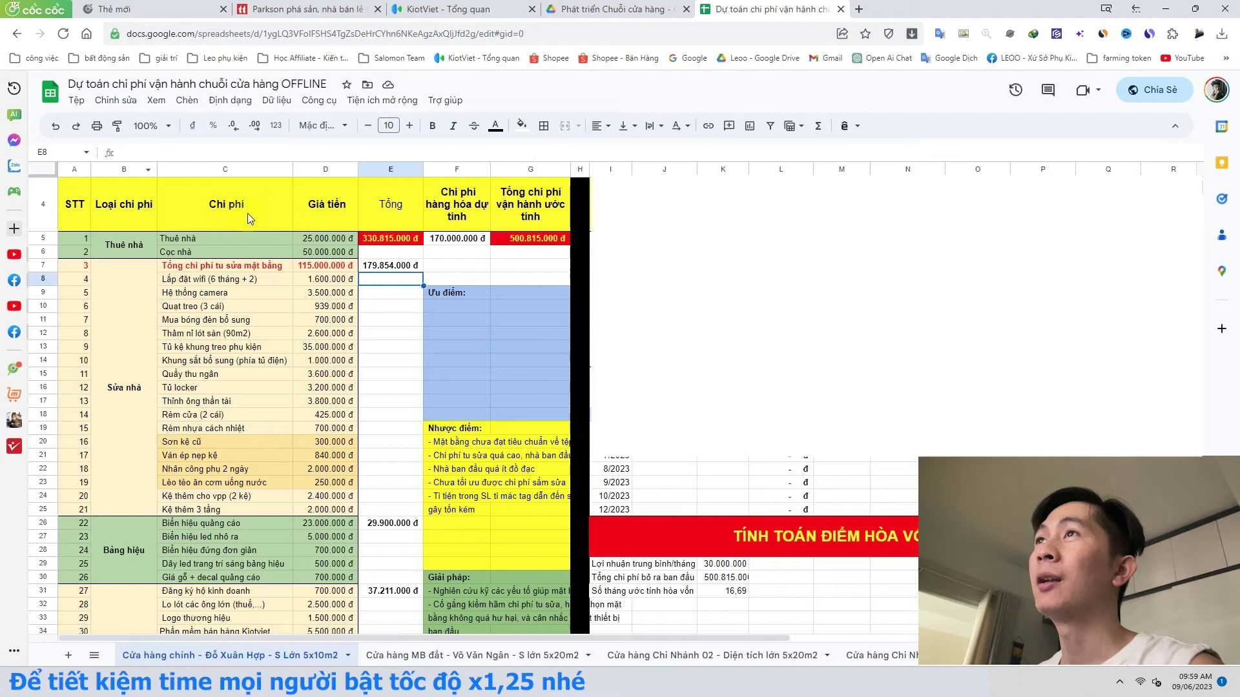
pyautogui.click(162, 241)
pyautogui.click(326, 244)
pyautogui.click(319, 253)
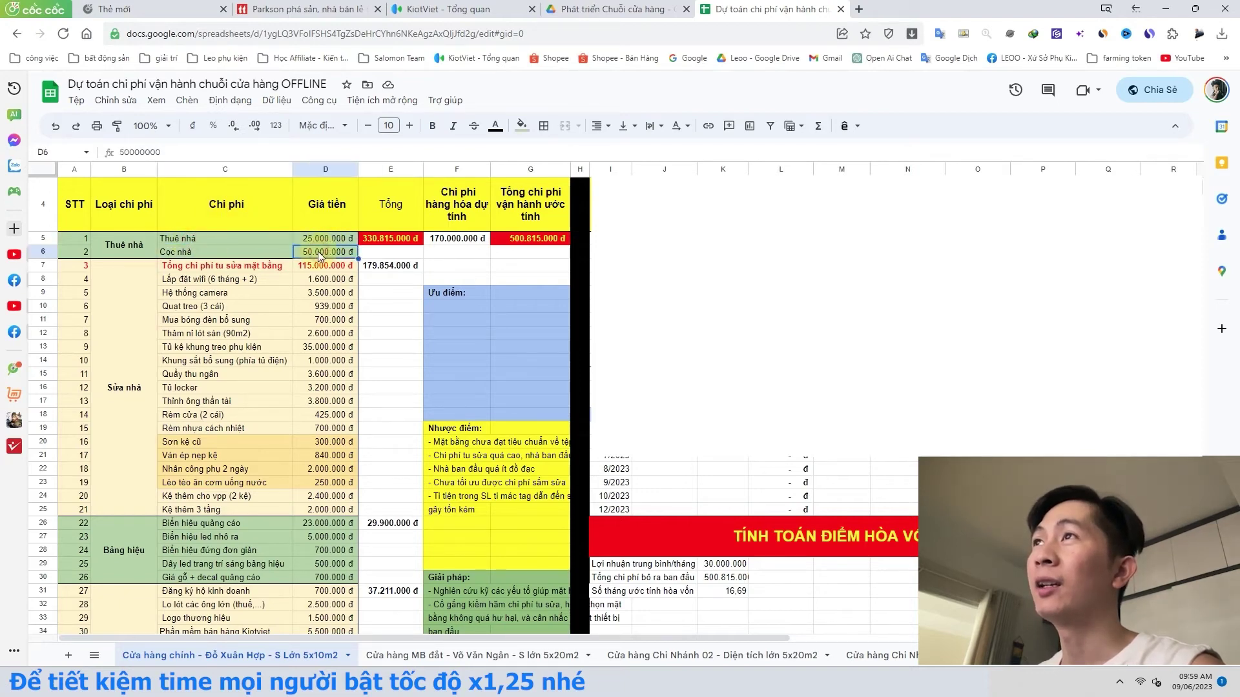
pyautogui.click(323, 268)
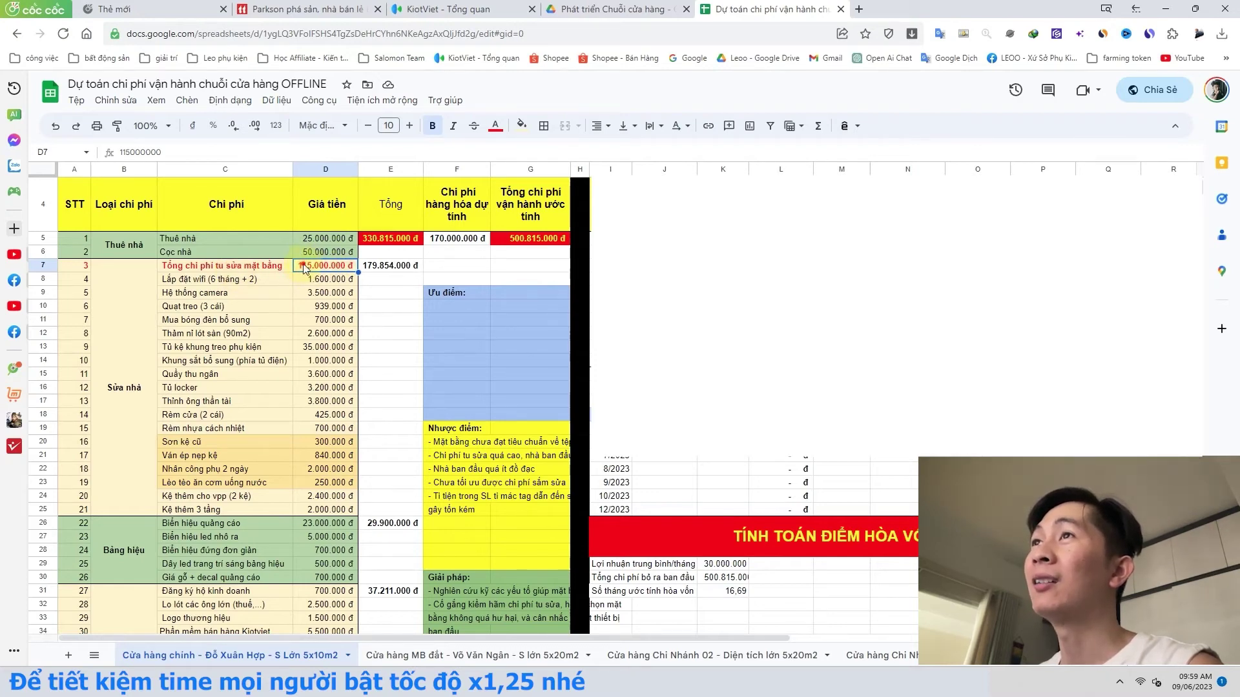
# - Examine the individual renovation costs from D8 down, followed by the signage, equipment and grand-opening costs of the Đỗ Xuân Hợp store
pyautogui.click(333, 281)
pyautogui.click(339, 293)
pyautogui.click(335, 305)
pyautogui.click(331, 320)
pyautogui.click(331, 333)
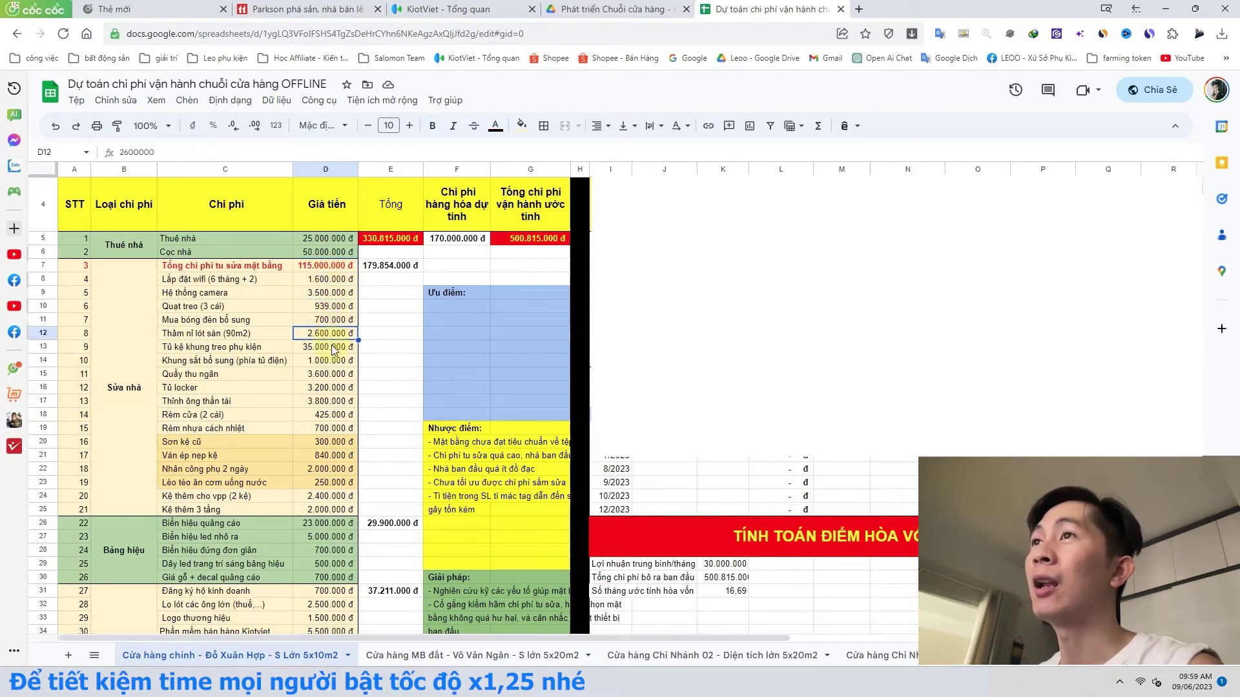
pyautogui.click(331, 347)
pyautogui.click(332, 361)
pyautogui.click(331, 374)
pyautogui.click(332, 388)
pyautogui.click(329, 401)
pyautogui.click(328, 414)
pyautogui.click(328, 428)
pyautogui.click(327, 441)
pyautogui.click(326, 456)
pyautogui.click(325, 469)
pyautogui.scroll(-2, 324, 474)
pyautogui.scroll(-5, 324, 475)
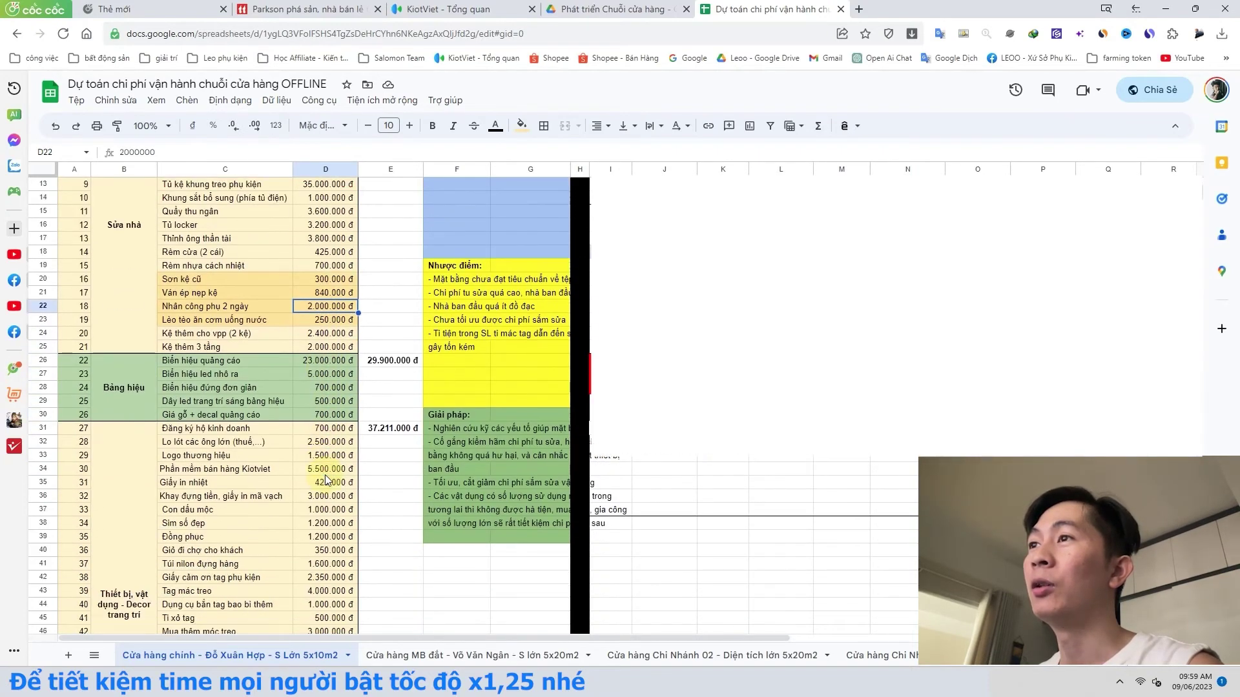
pyautogui.scroll(-4, 343, 478)
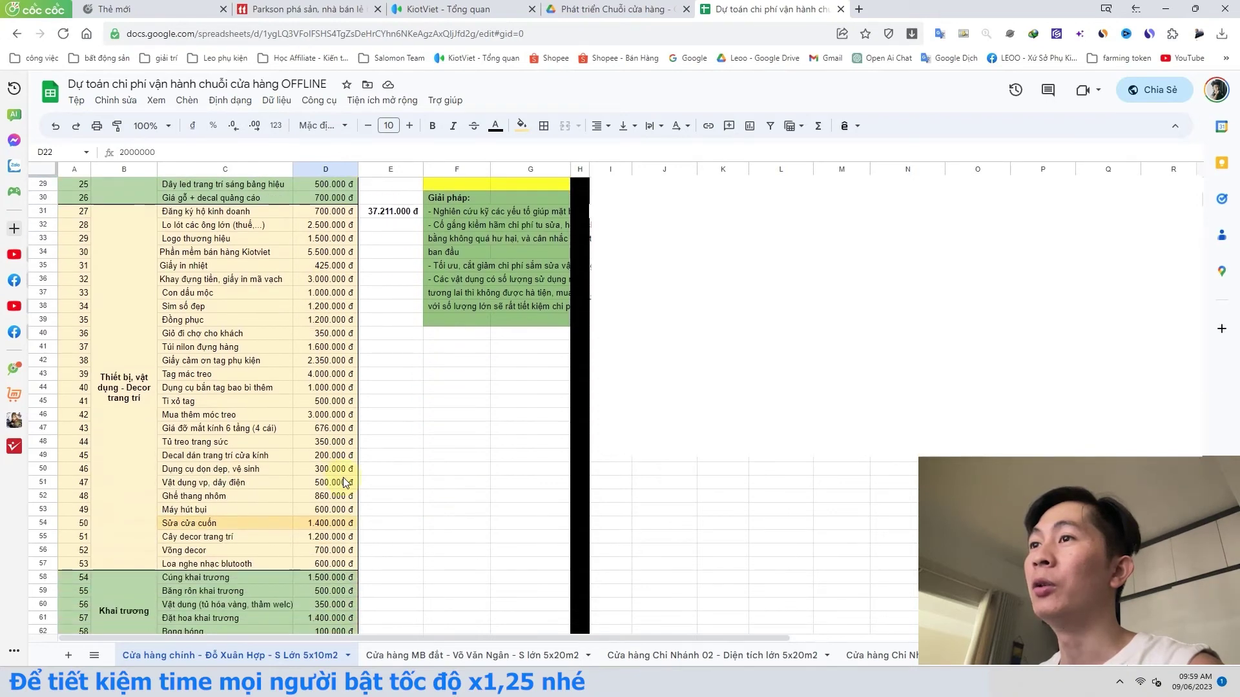
pyautogui.scroll(10, 336, 517)
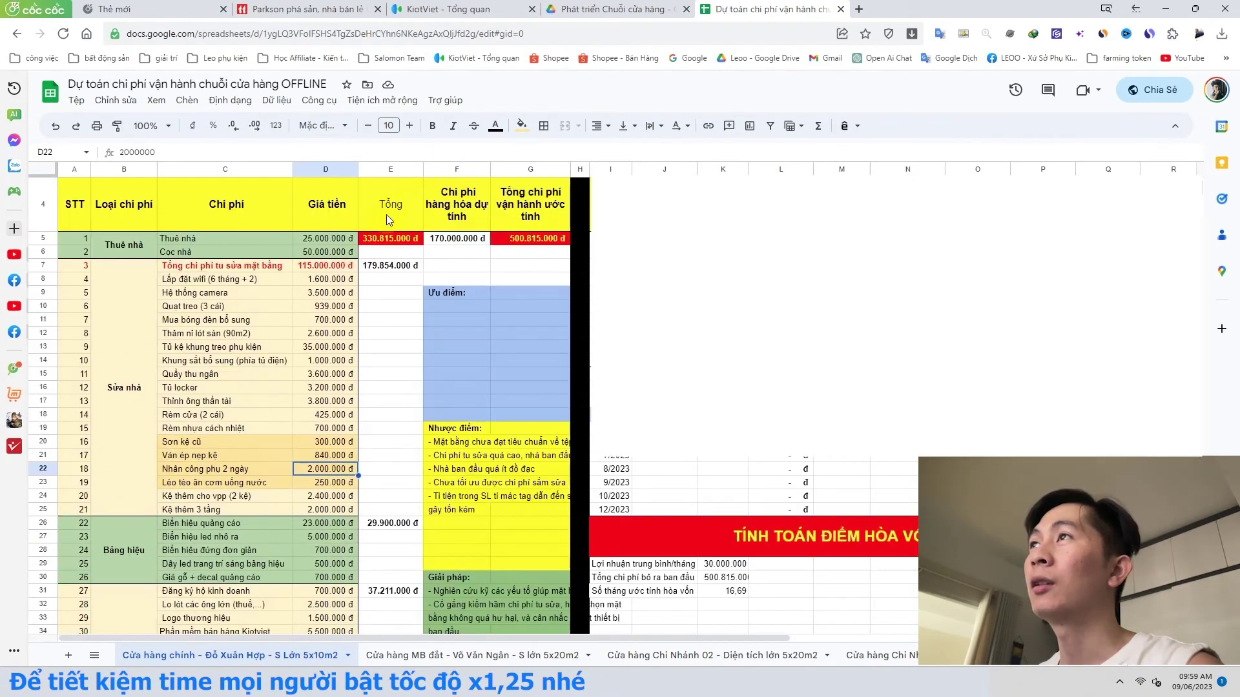
# - Check the Đỗ Xuân Hợp store's cost total, expected goods cost and estimated overall operating cost in E5 to G5
pyautogui.click(402, 237)
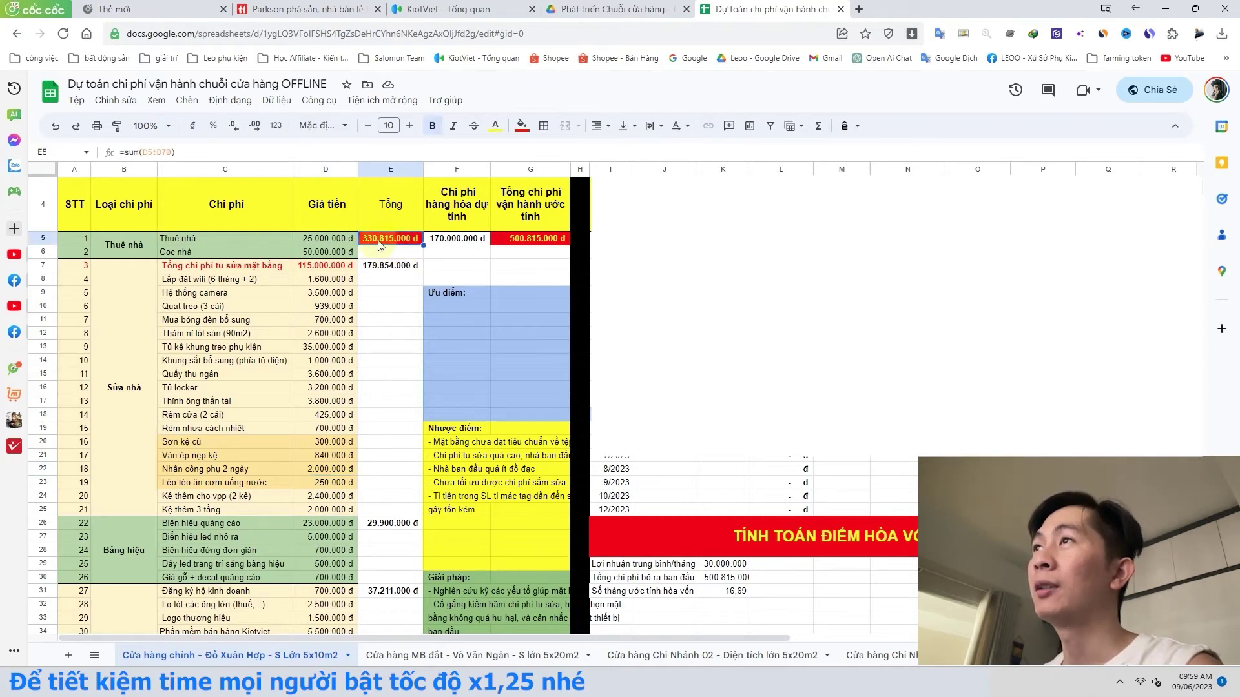
pyautogui.click(452, 243)
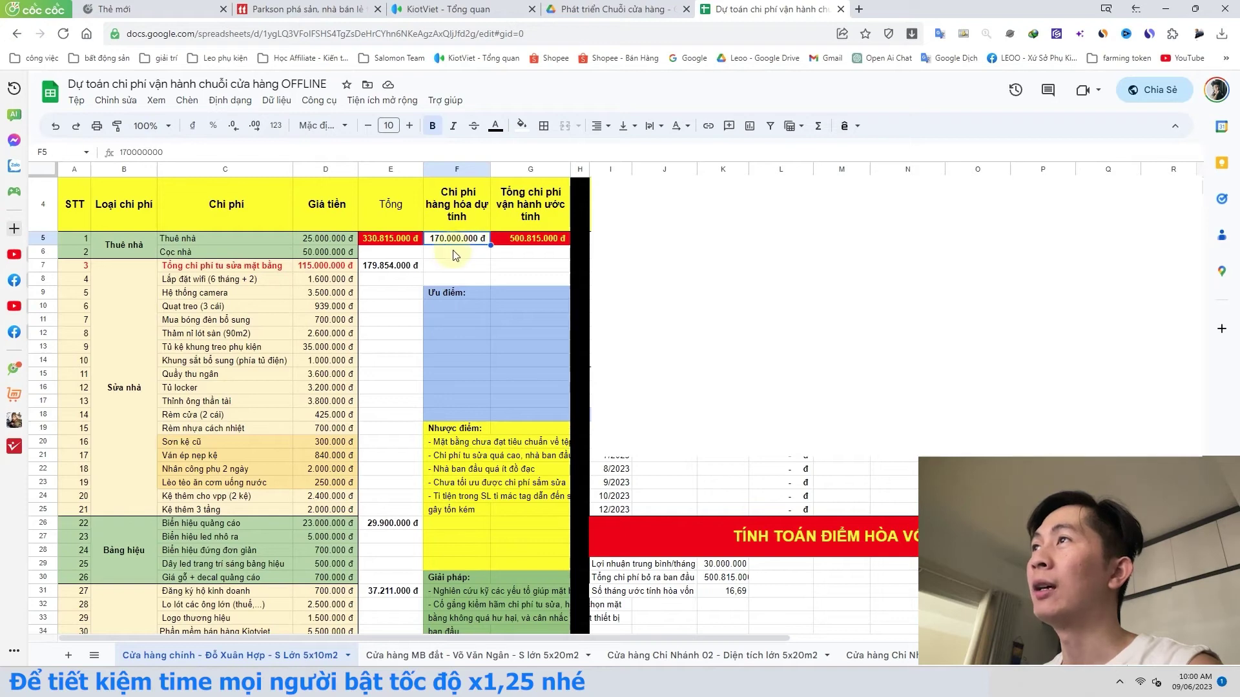
pyautogui.click(536, 240)
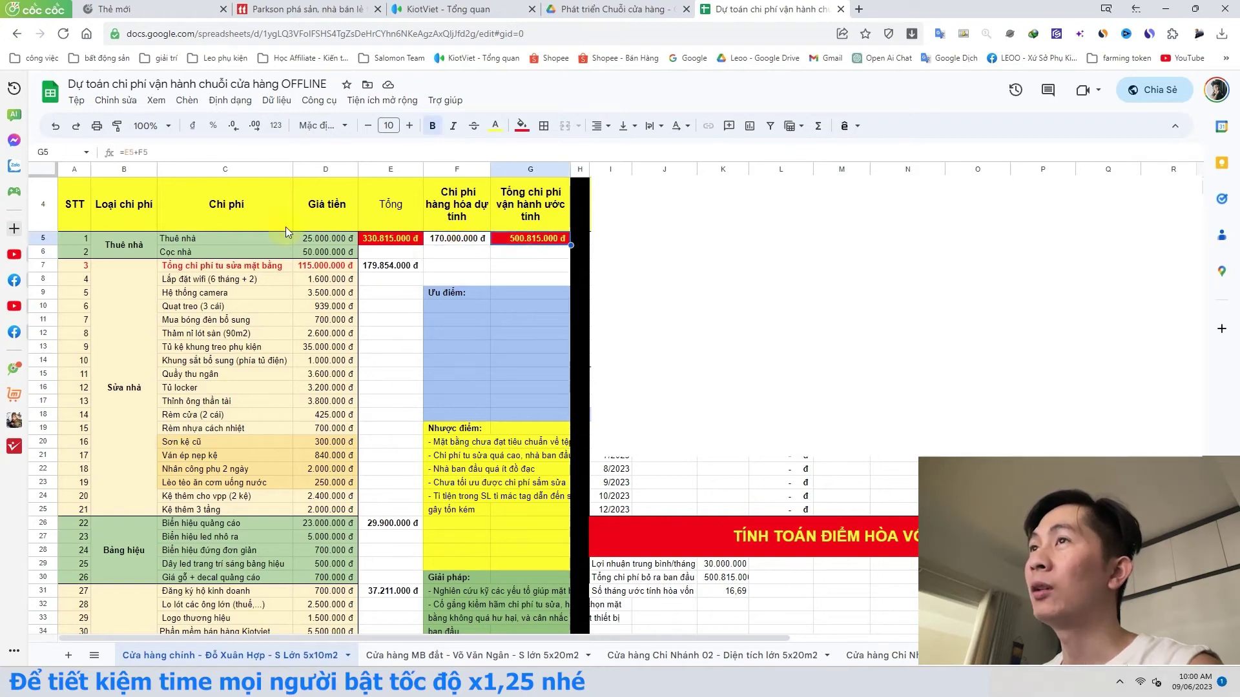
pyautogui.click(520, 266)
pyautogui.click(535, 242)
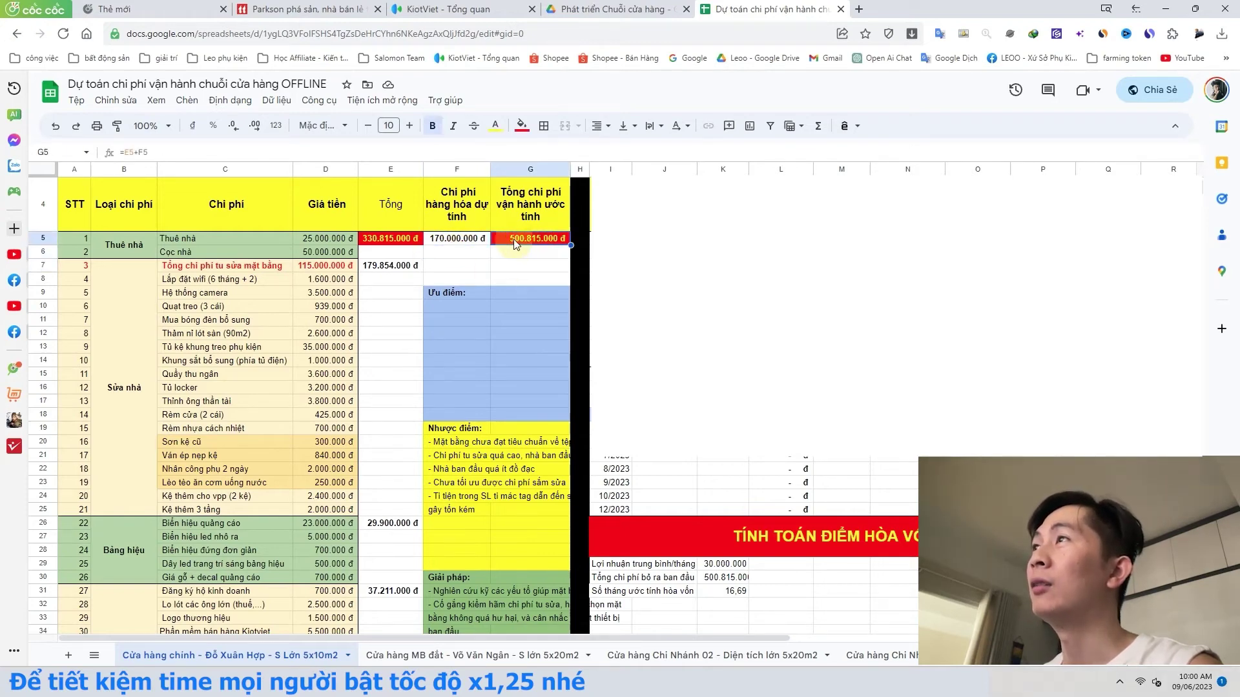
pyautogui.click(518, 256)
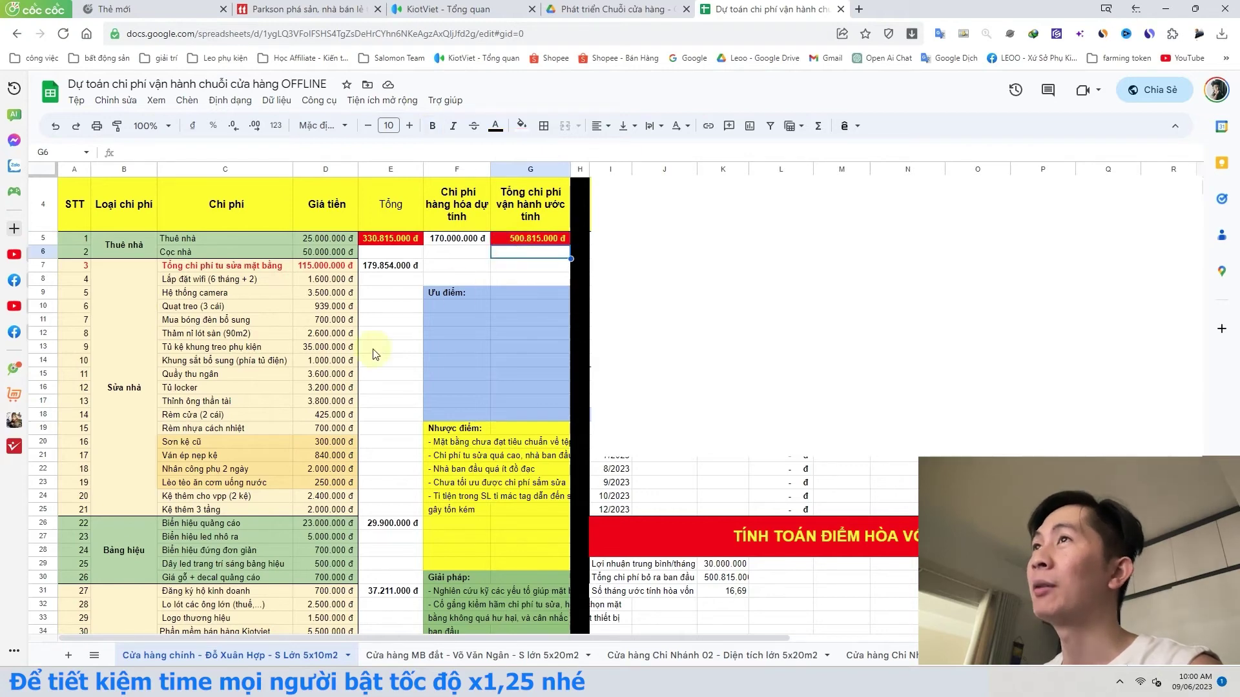
# - Open the Võ Văn Ngân store sheet and examine its rent, deposit and total renovation costs in D5 to D7
pyautogui.click(499, 657)
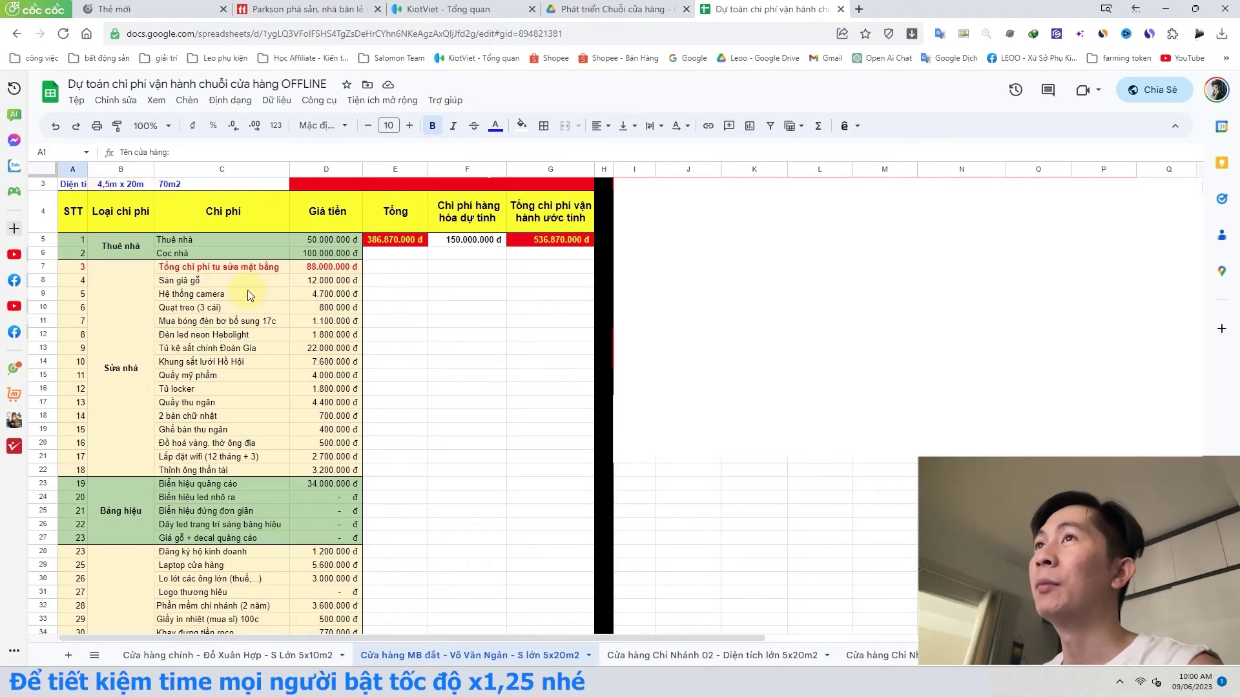
pyautogui.click(326, 242)
pyautogui.click(328, 254)
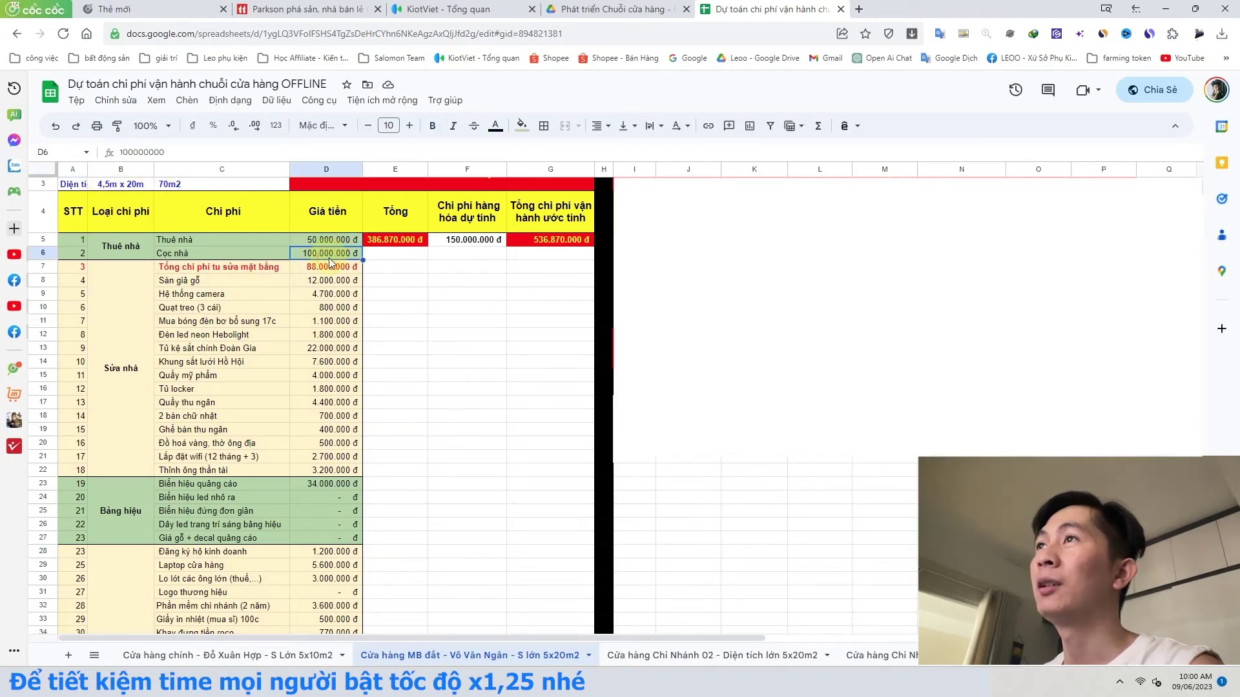
pyautogui.press('Up')
pyautogui.press('Down')
pyautogui.press('Down')
# - Examine the Võ Văn Ngân renovation and signage costs in C7:E27 and the expected goods cost in F5
pyautogui.moveTo(375, 270); pyautogui.dragTo(274, 541)
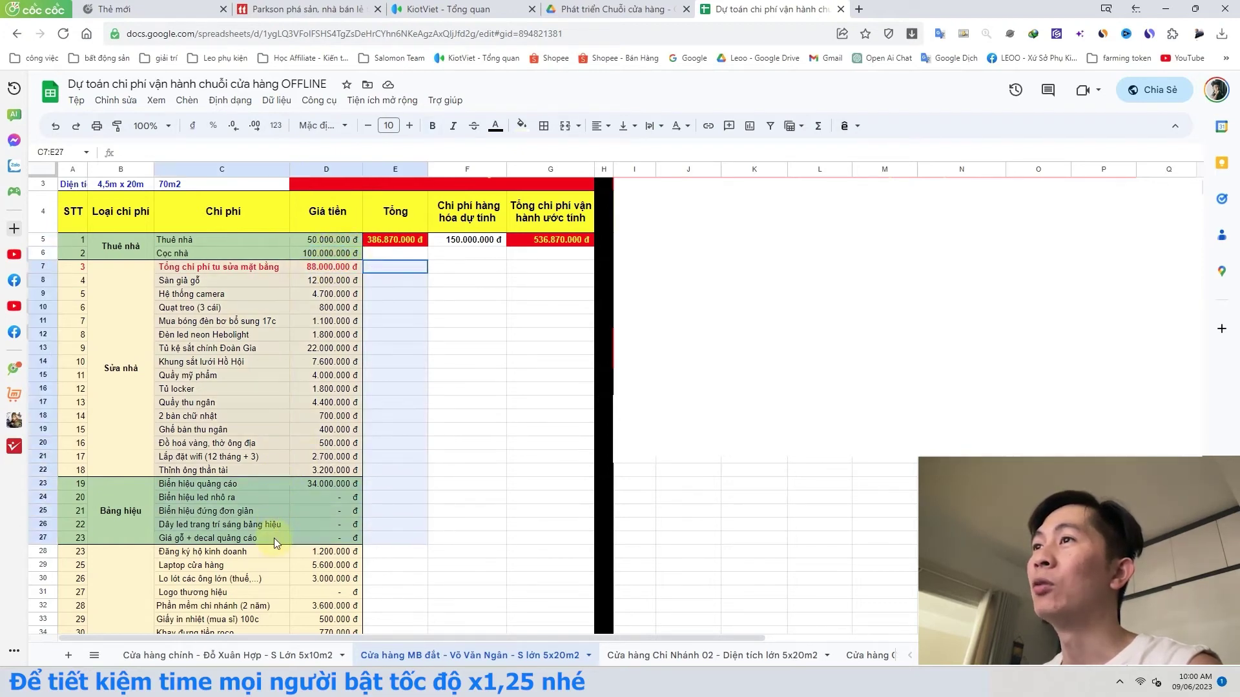
pyautogui.click(446, 484)
pyautogui.scroll(-1, 339, 523)
pyautogui.scroll(1, 362, 465)
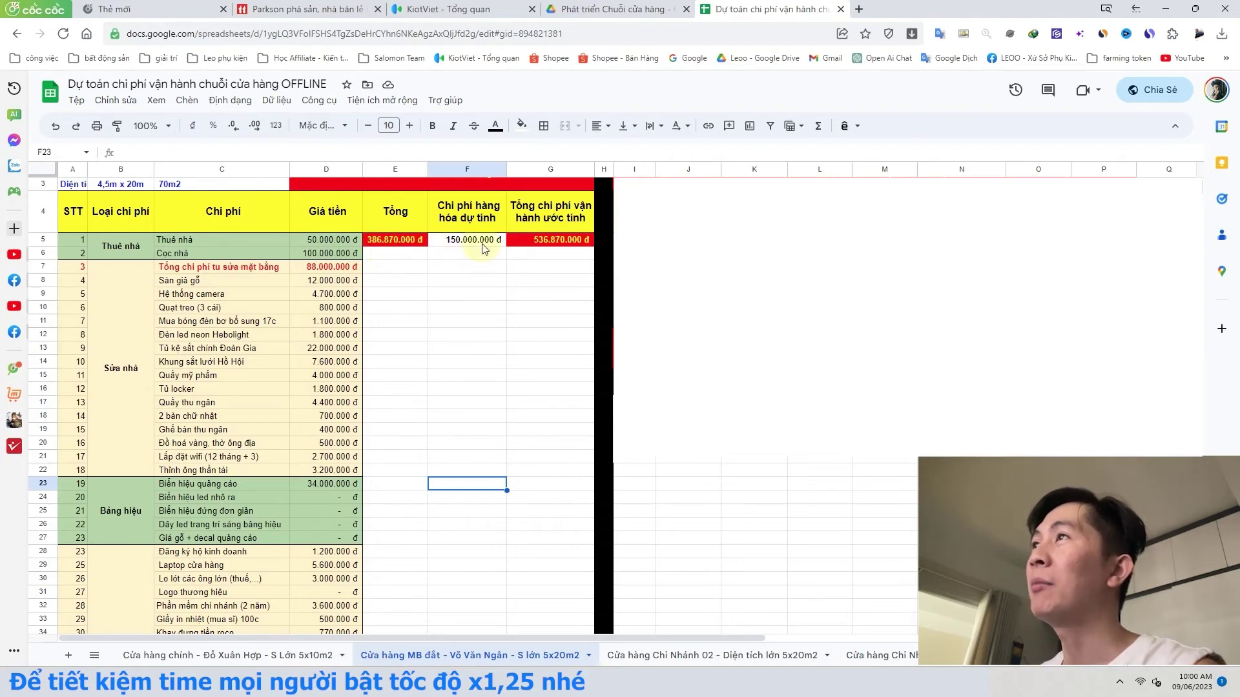
pyautogui.scroll(-2, 309, 384)
pyautogui.scroll(-2, 308, 382)
pyautogui.hotkey('ctrl', 'Up')
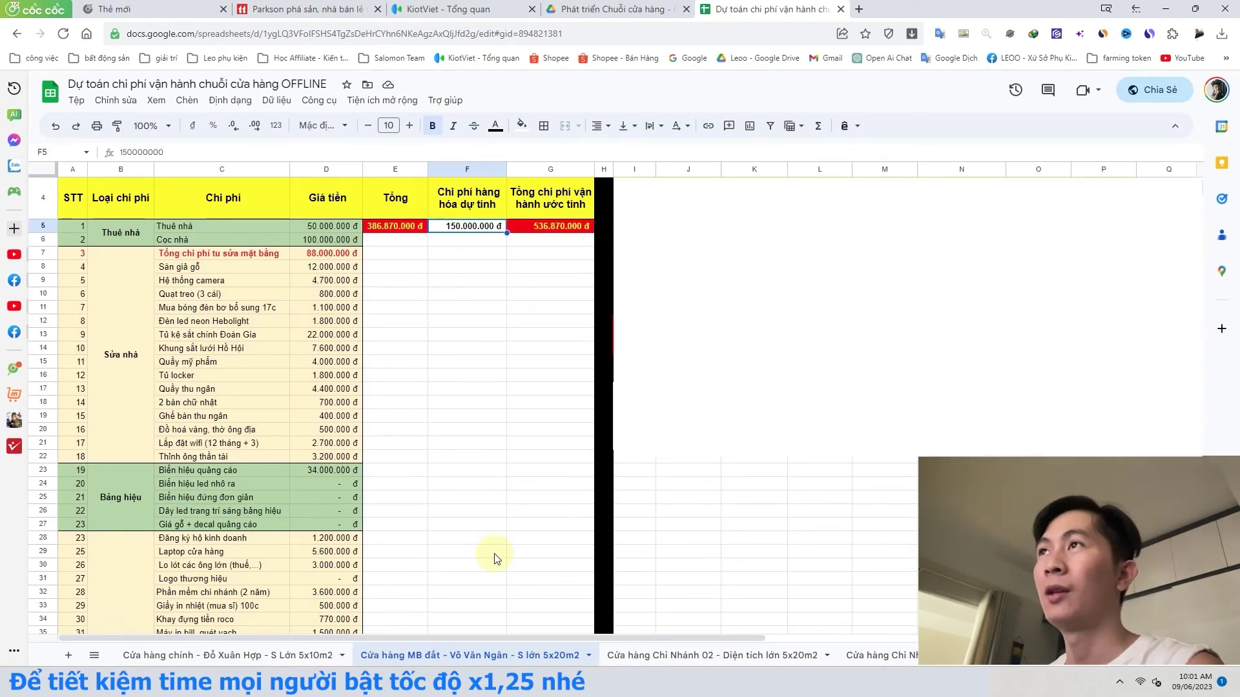
pyautogui.click(494, 267)
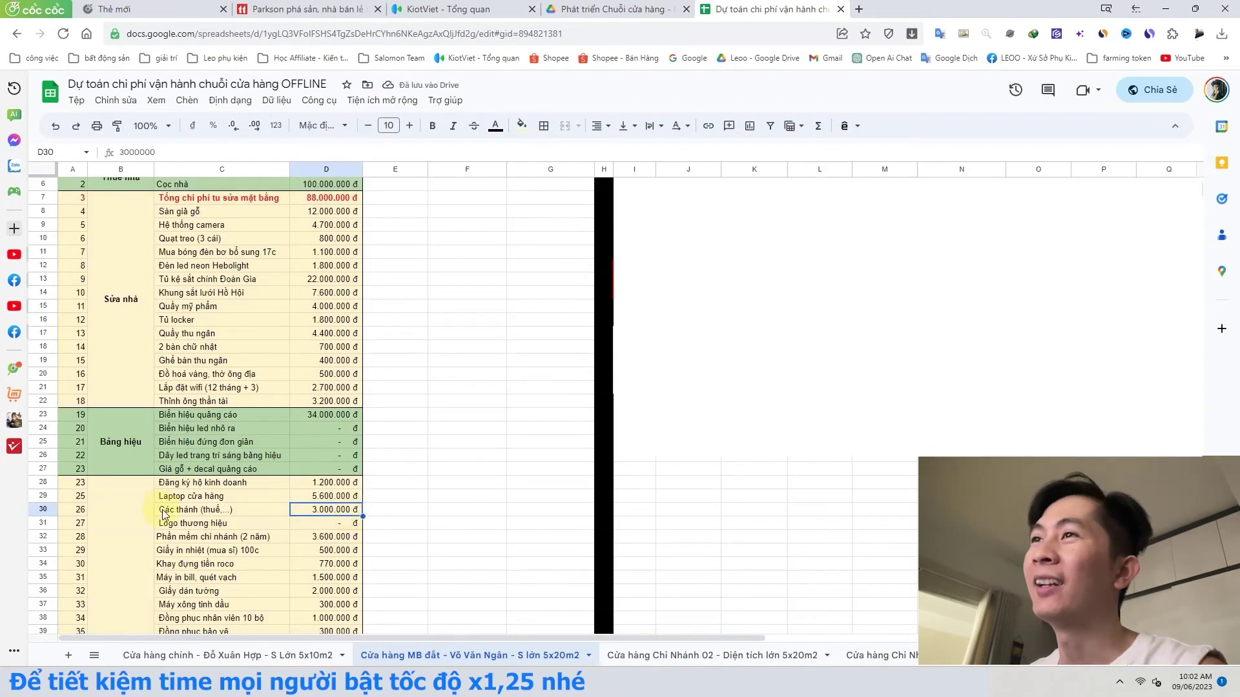
# - Highlight and examine the "Các thánh (thuế,...)" expense and its amount in C30:D30
pyautogui.click(261, 512)
pyautogui.moveTo(261, 517); pyautogui.dragTo(333, 516)
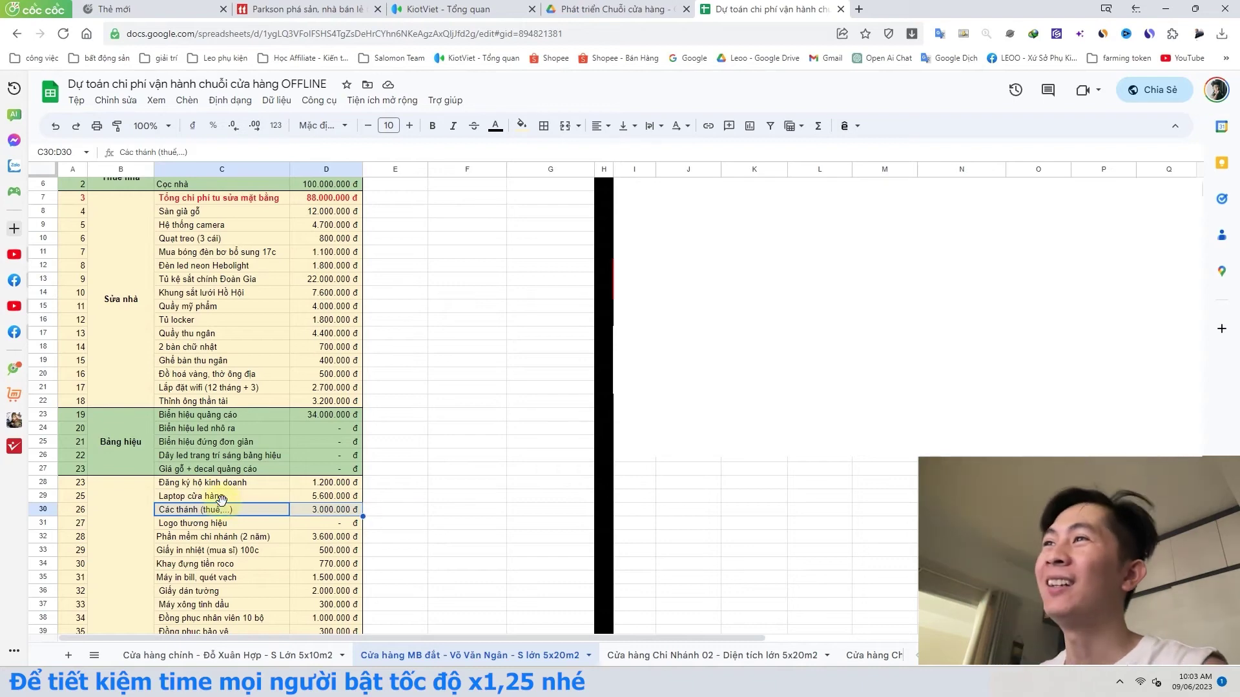
pyautogui.click(300, 512)
pyautogui.moveTo(259, 511); pyautogui.dragTo(296, 510)
pyautogui.click(300, 512)
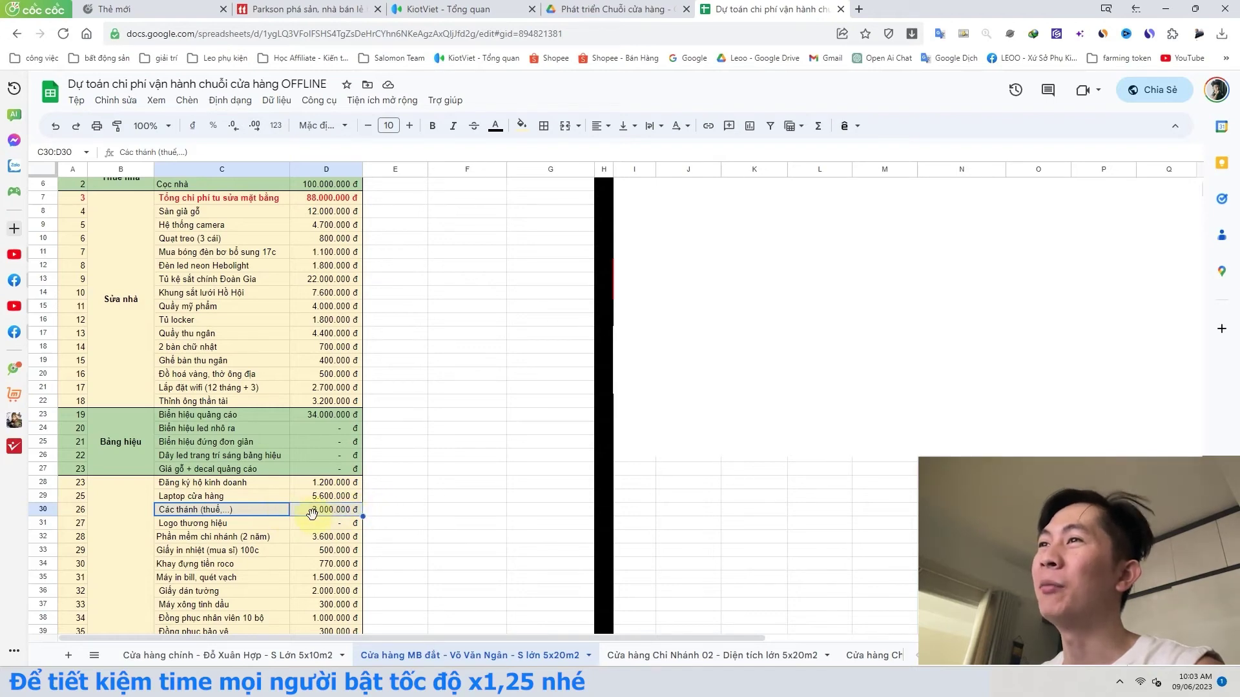
pyautogui.click(270, 514)
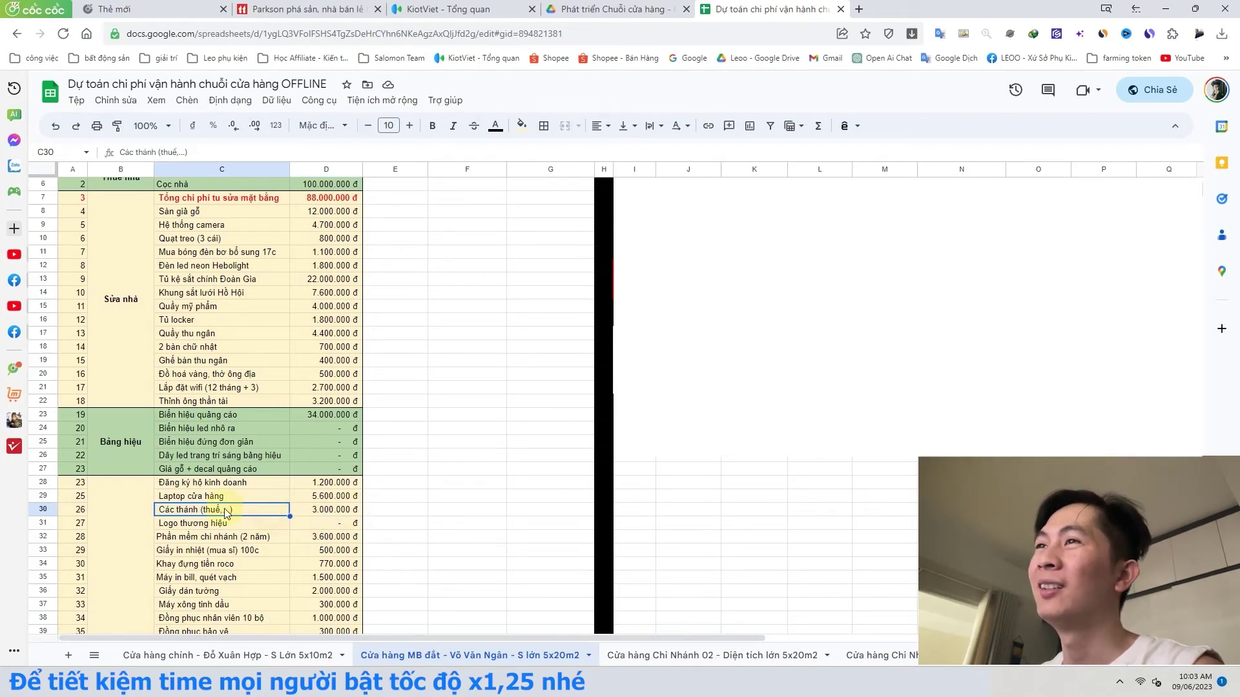
pyautogui.click(337, 511)
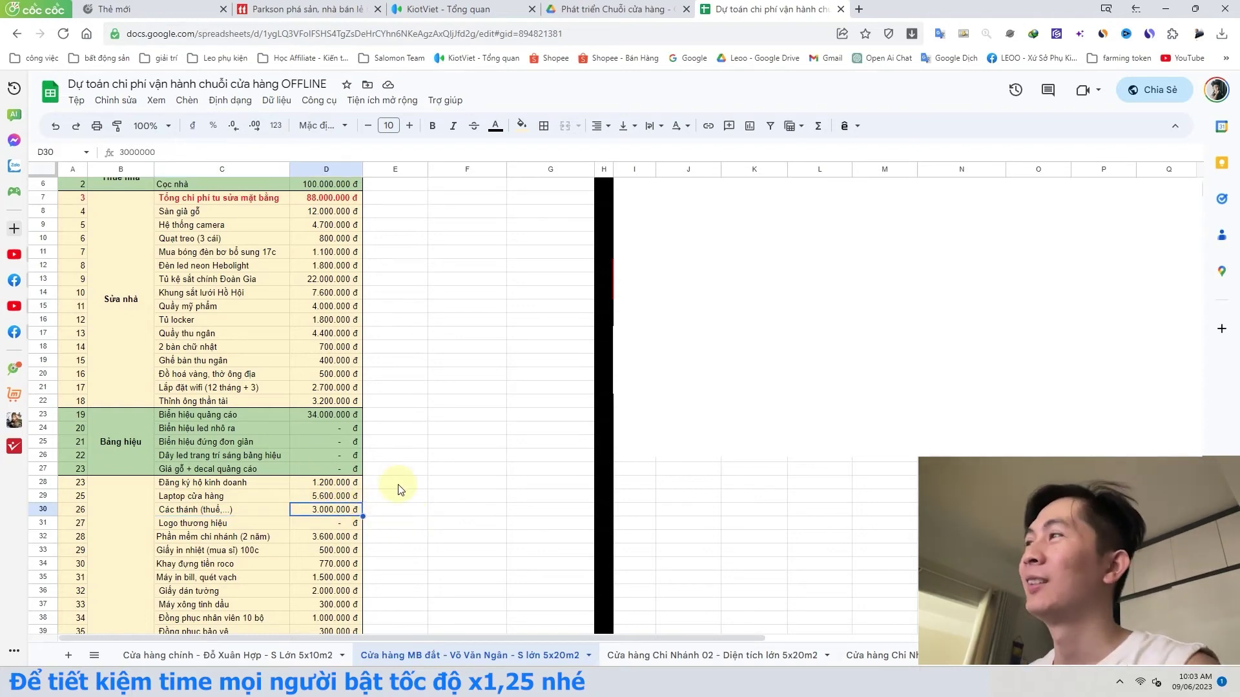
pyautogui.moveTo(200, 510); pyautogui.dragTo(304, 514)
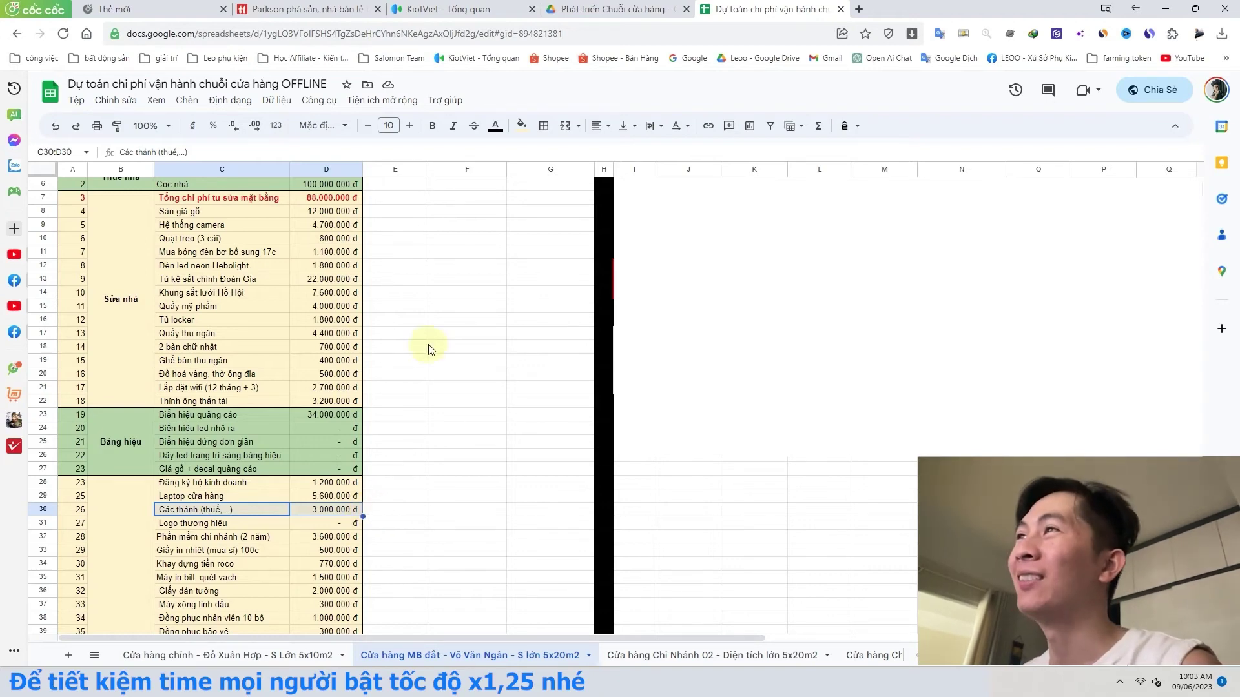
pyautogui.click(416, 508)
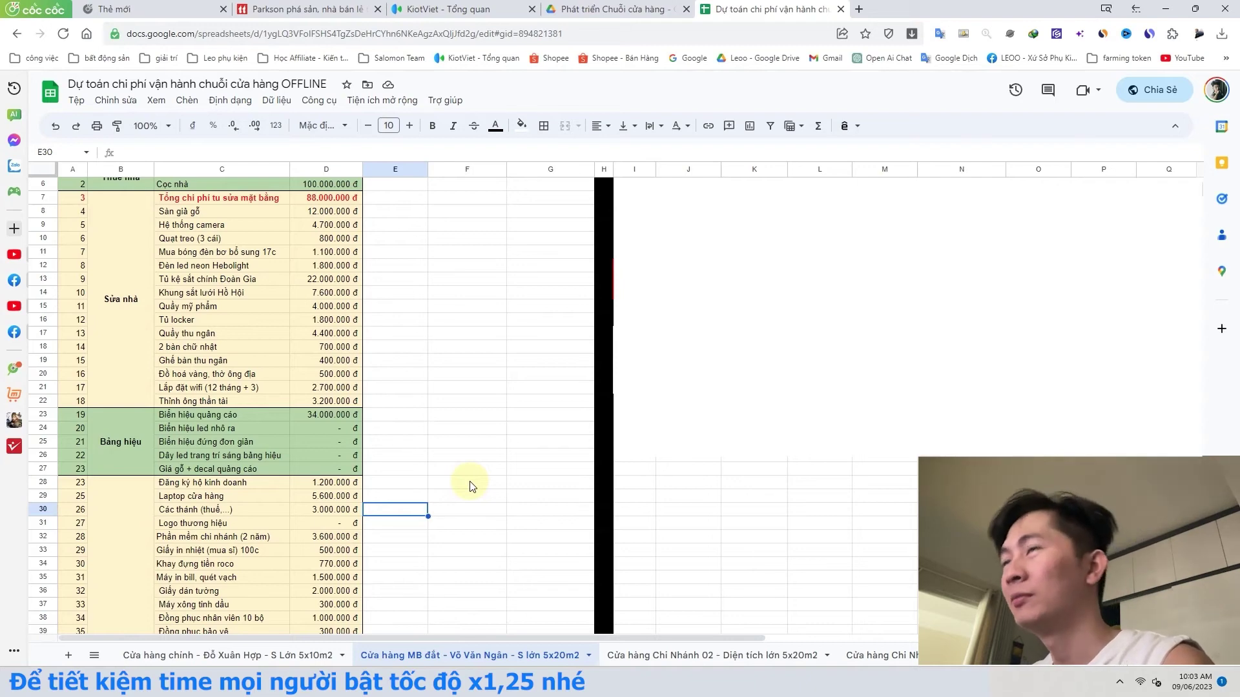
# - Check the Võ Văn Ngân store's expected goods cost in F5 and the area below the estimated overall cost in G5
pyautogui.hotkey('ctrl', 'Up')
pyautogui.press('Right')
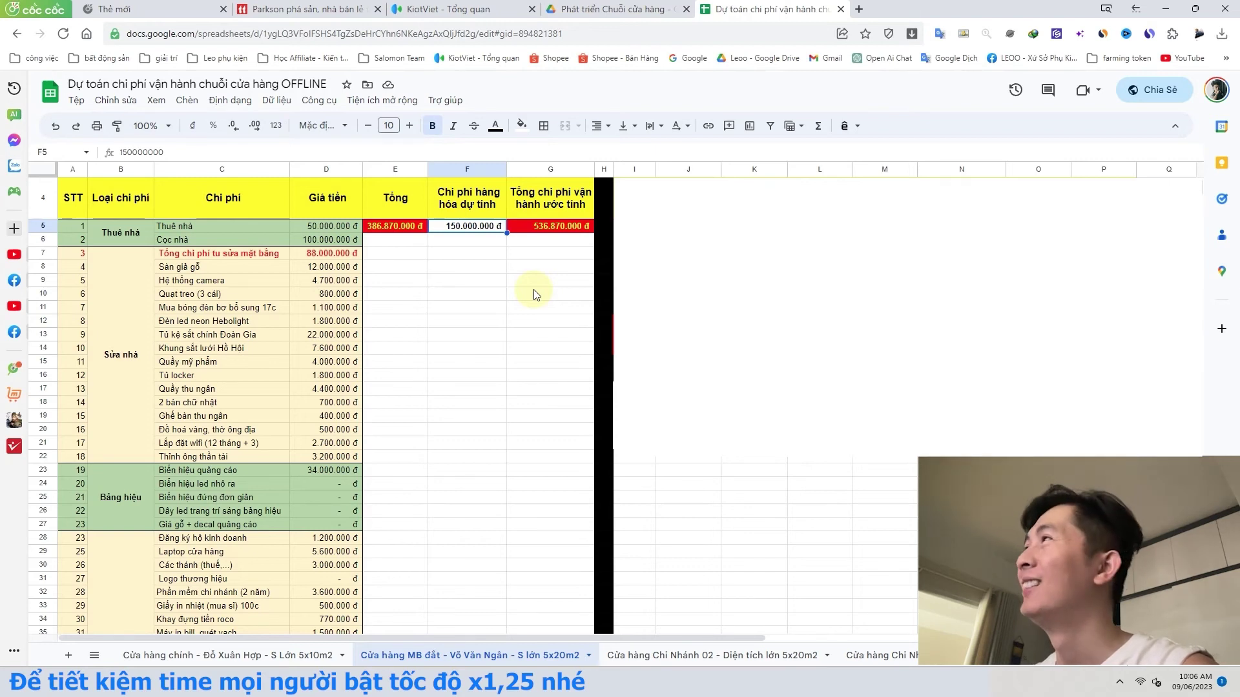
pyautogui.click(550, 240)
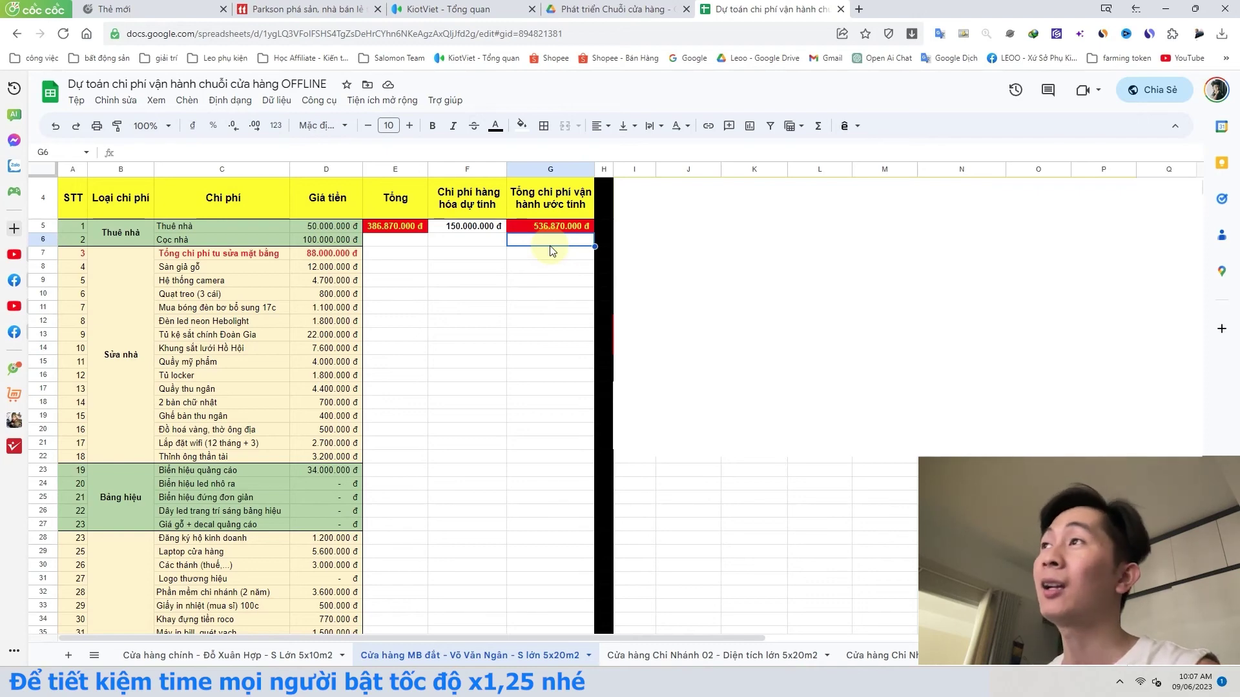
# - Switch to the YouTube channel page in the other browser window, open its video list and look through the uploaded videos
pyautogui.hotkey('alt', 'Tab')
pyautogui.scroll(-3, 461, 397)
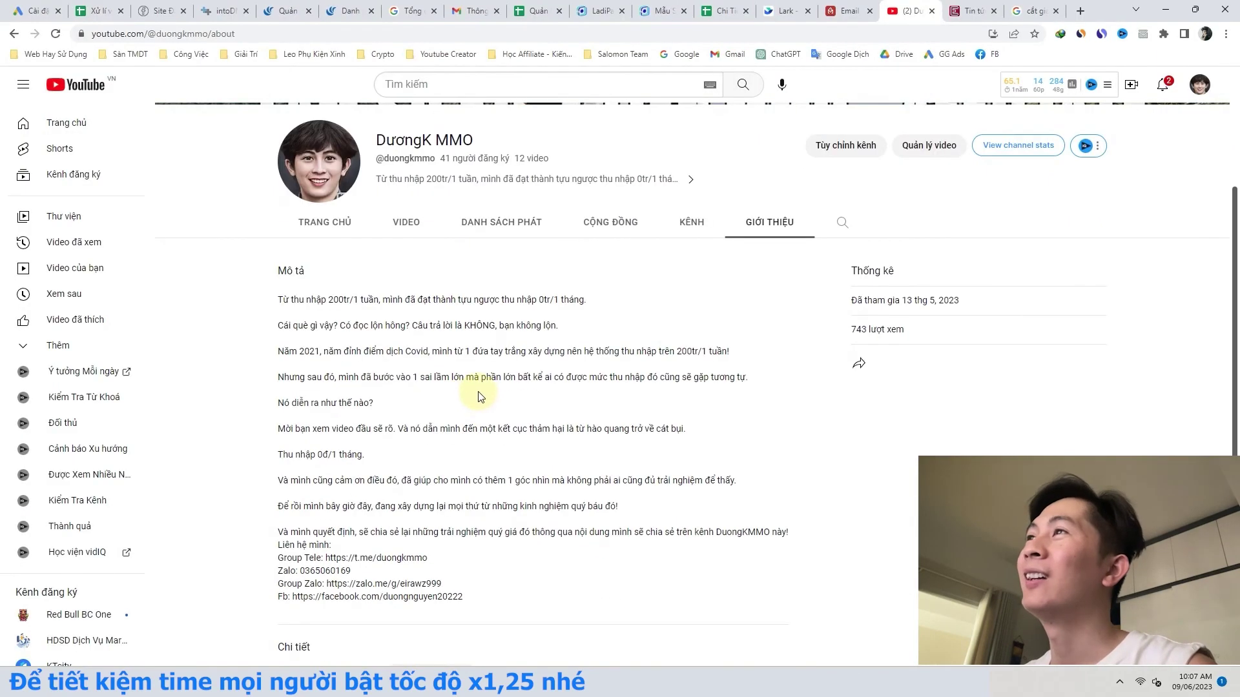
pyautogui.click(418, 232)
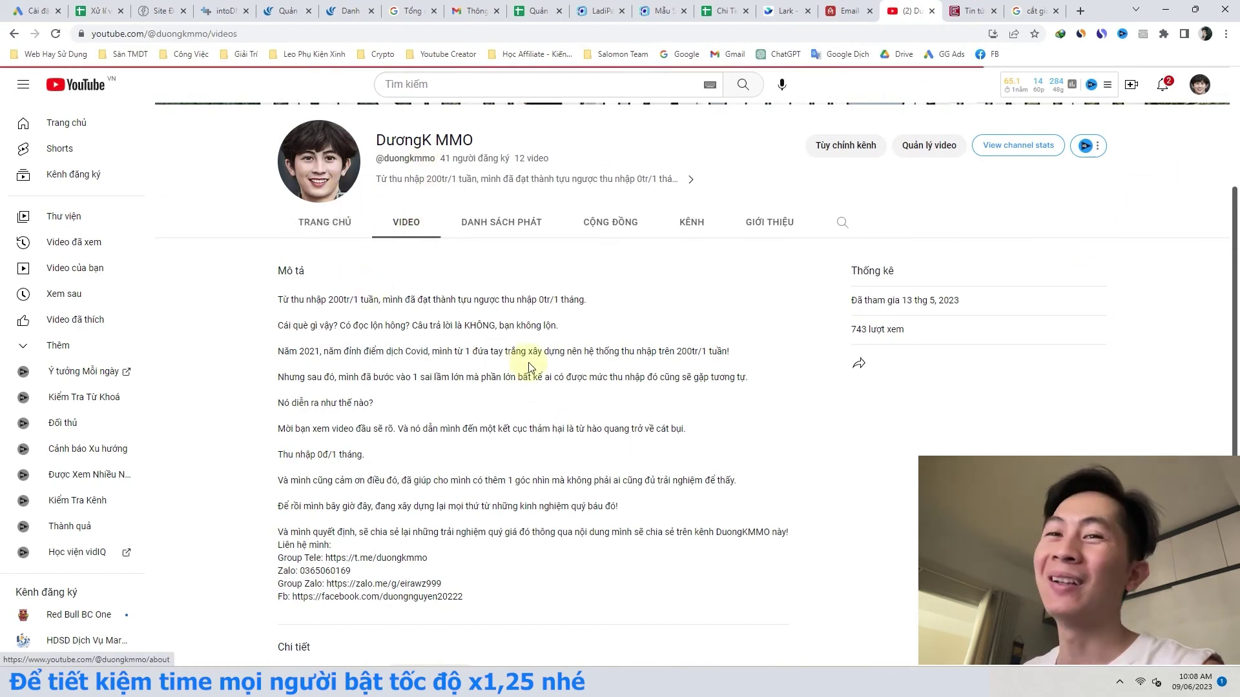
pyautogui.click(452, 219)
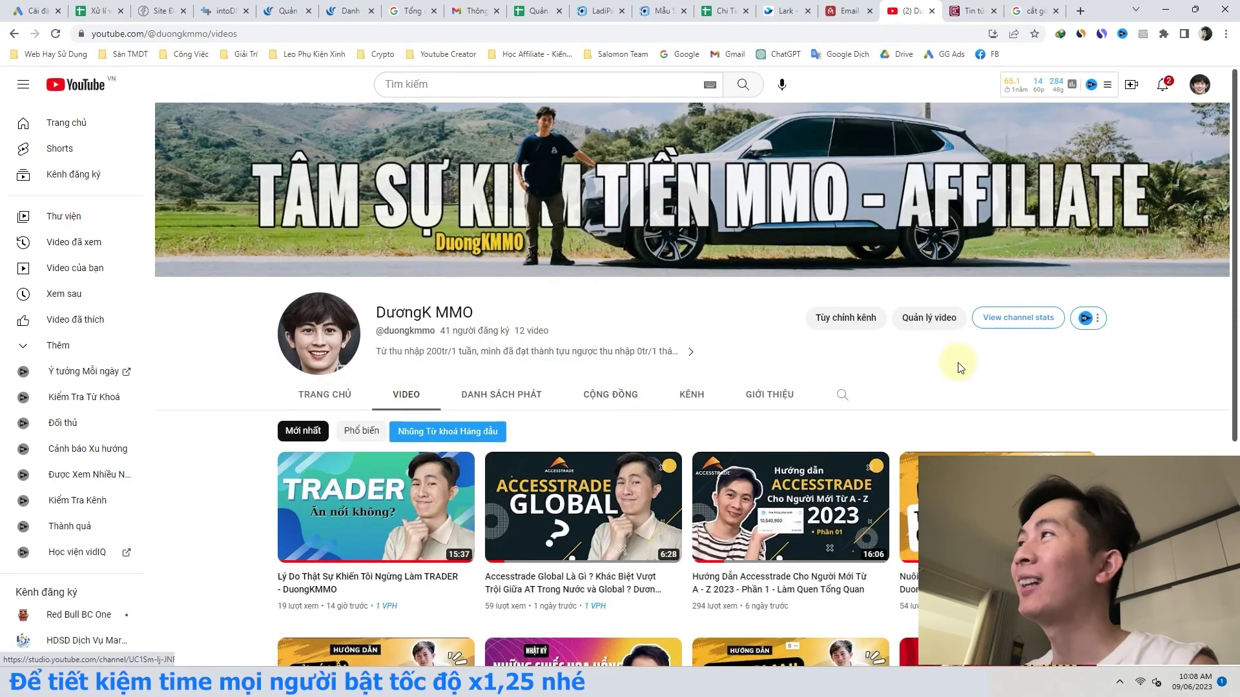
pyautogui.scroll(-1, 901, 373)
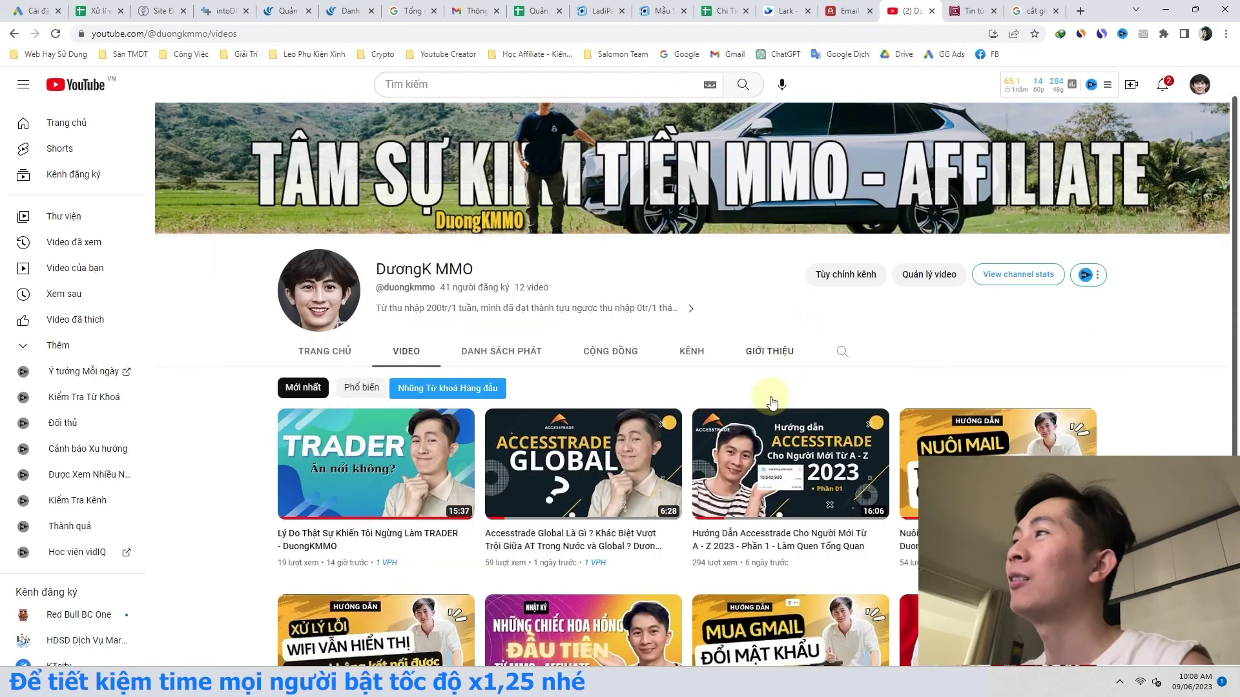
pyautogui.scroll(-3, 939, 390)
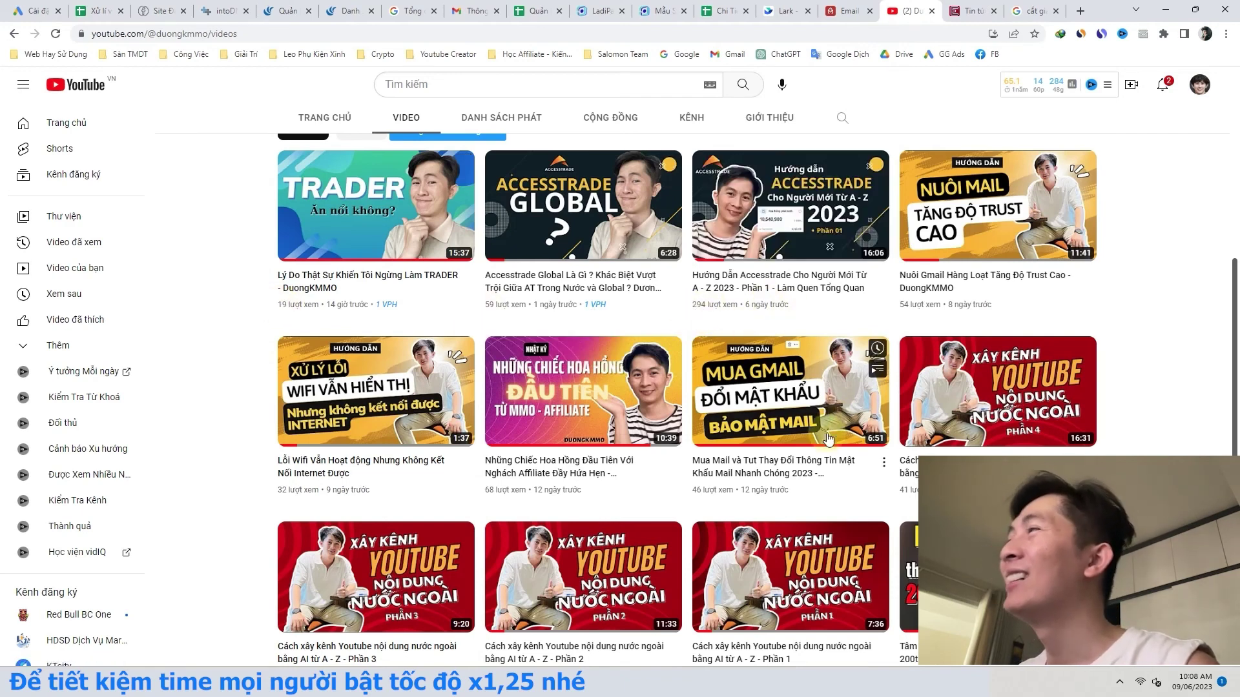
pyautogui.scroll(-1, 814, 458)
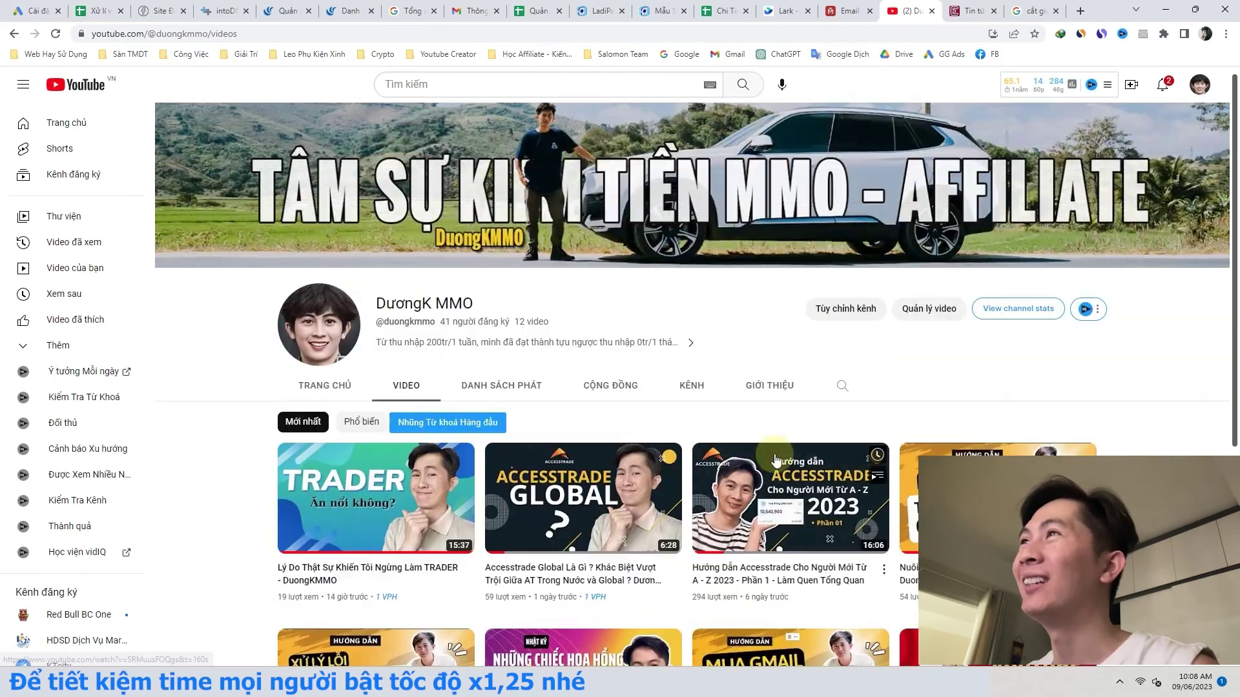
pyautogui.scroll(5, 777, 460)
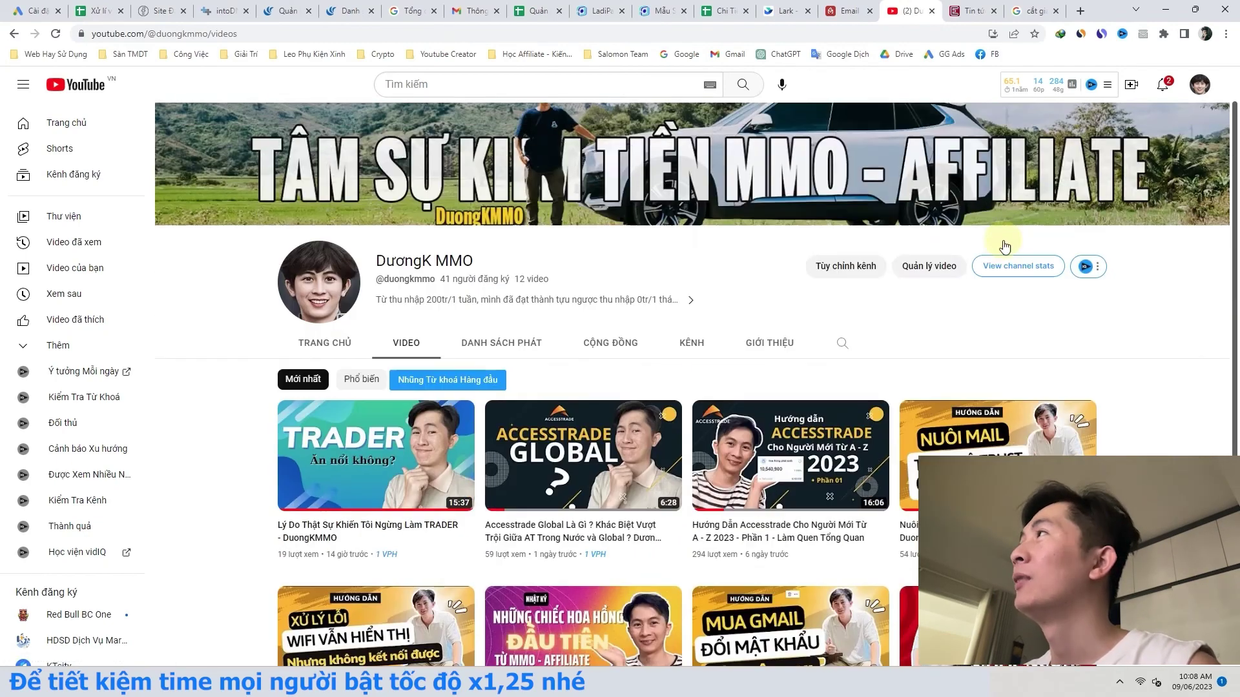